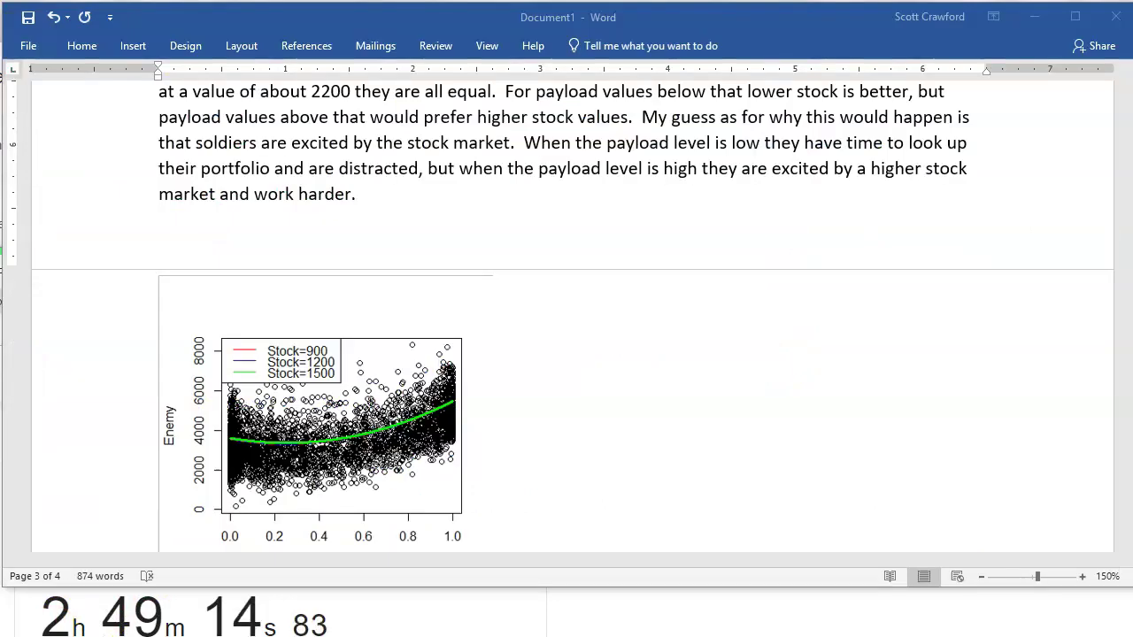
- Write a paragraph above the media suppression plot explaining the enemy death low point at about 30% suppression and the maximum at 100%
{"action": "left_click", "coordinate": [242, 236]}
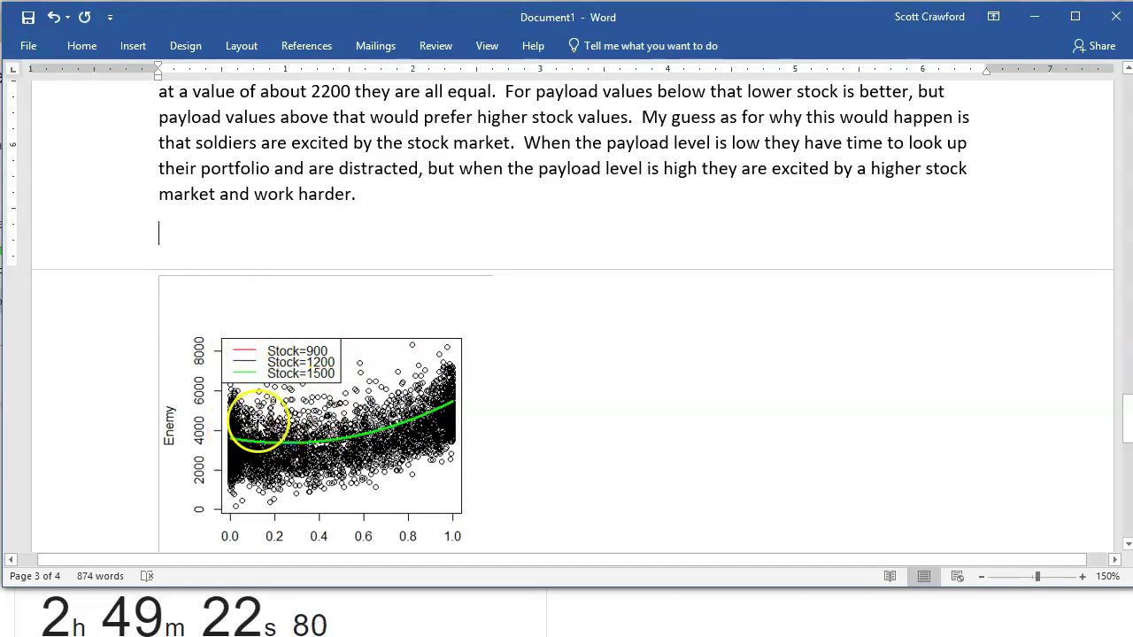
{"action": "scroll", "coordinate": [255, 420], "scroll_direction": "down", "scroll_amount": 1}
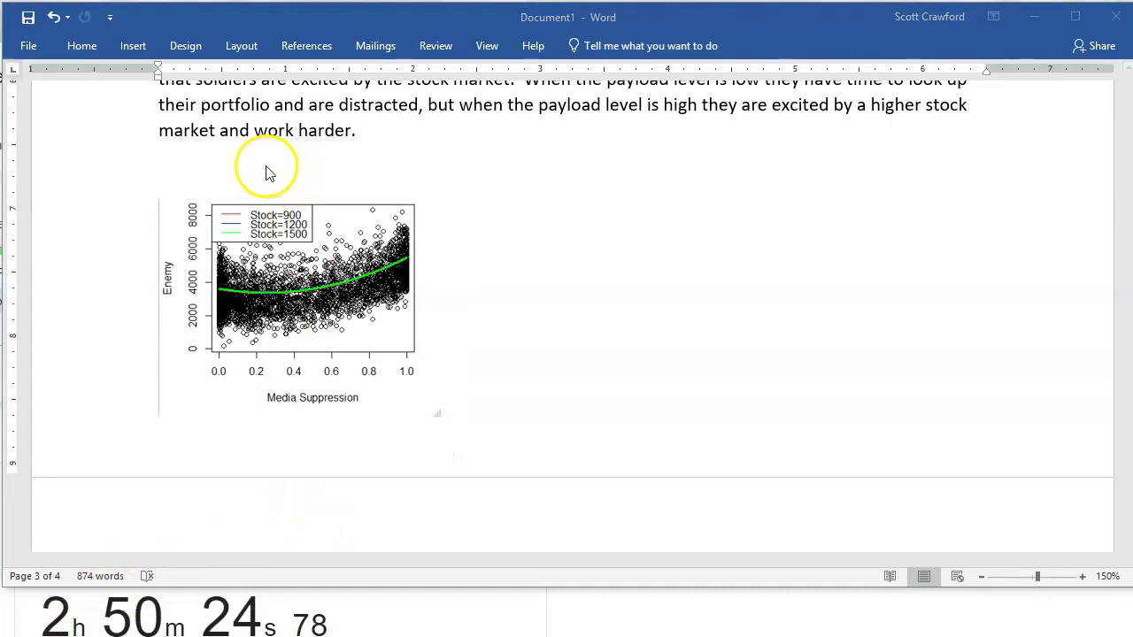
{"action": "left_click", "coordinate": [270, 174]}
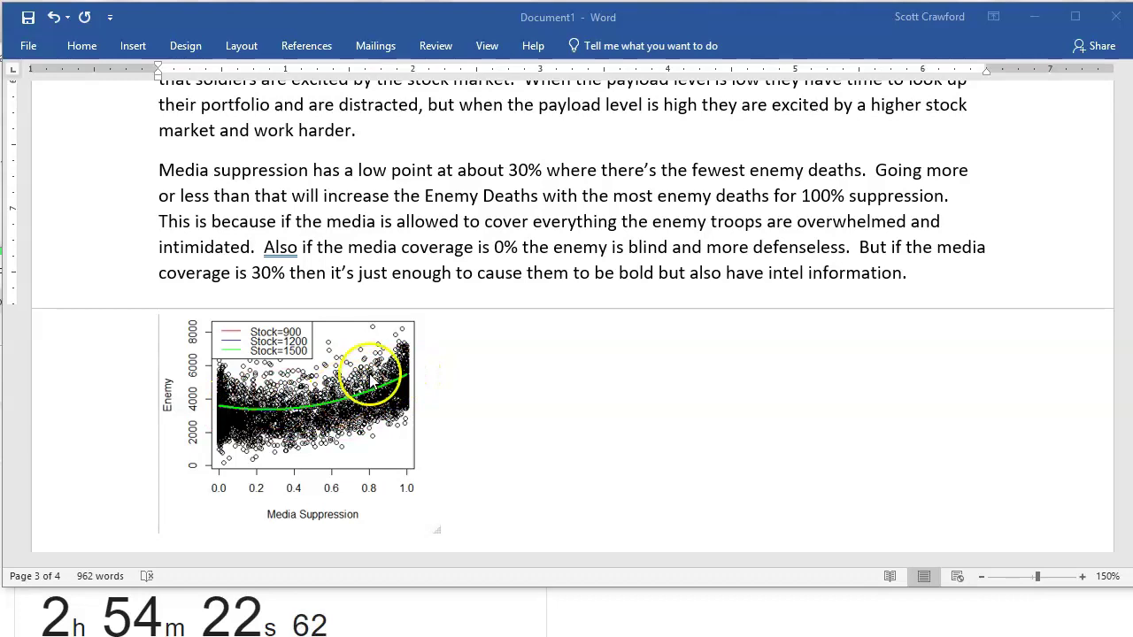
- Widen the mediahat plot in RStudio and extend the Word paragraph on media suppression with the slight stock market effect
{"action": "left_click", "coordinate": [921, 274]}
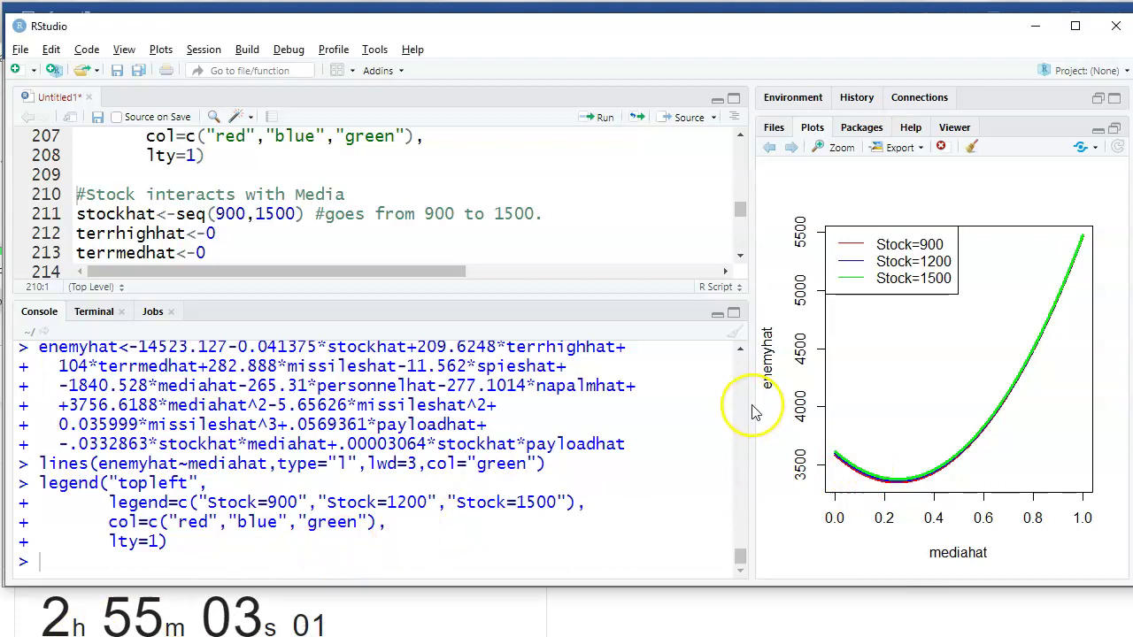
{"action": "left_click_drag", "start_coordinate": [750, 412], "coordinate": [296, 375]}
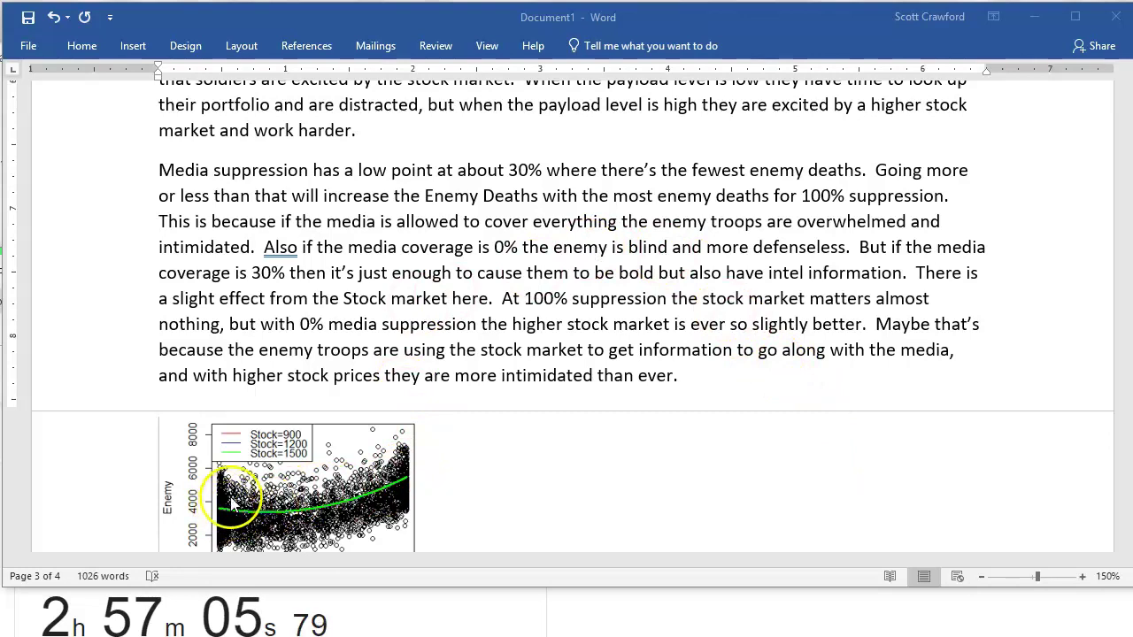
- Append to the media suppression paragraph: "Note that the effect of the stock market is so very subtle as to be not worth a lot of attention."
{"action": "scroll", "coordinate": [223, 513], "scroll_direction": "down", "scroll_amount": 1}
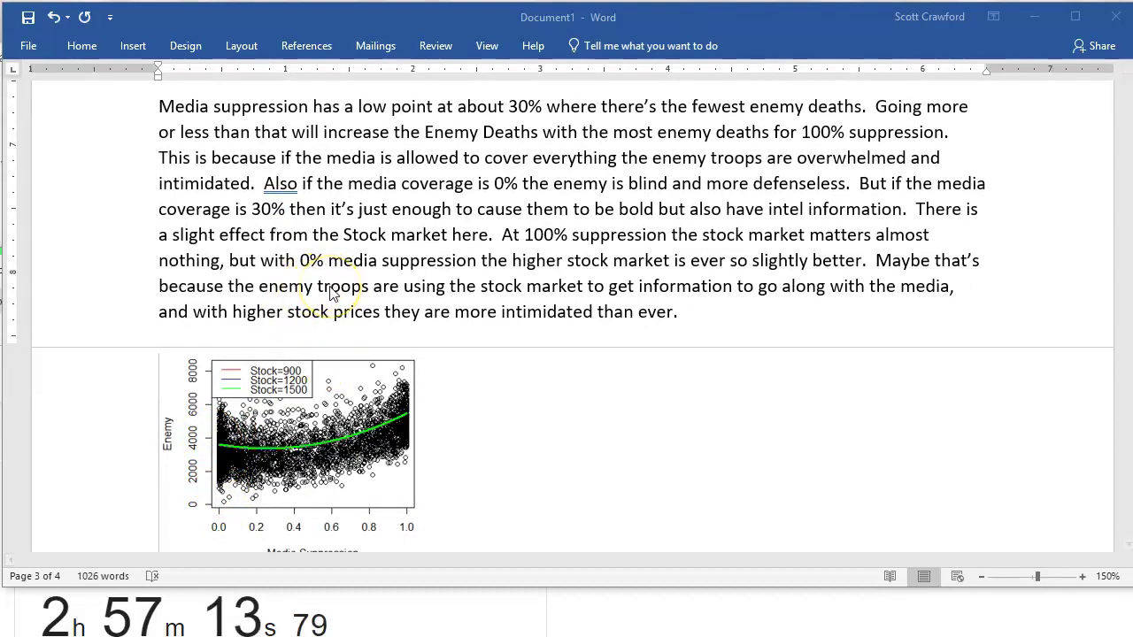
{"action": "left_click", "coordinate": [262, 411]}
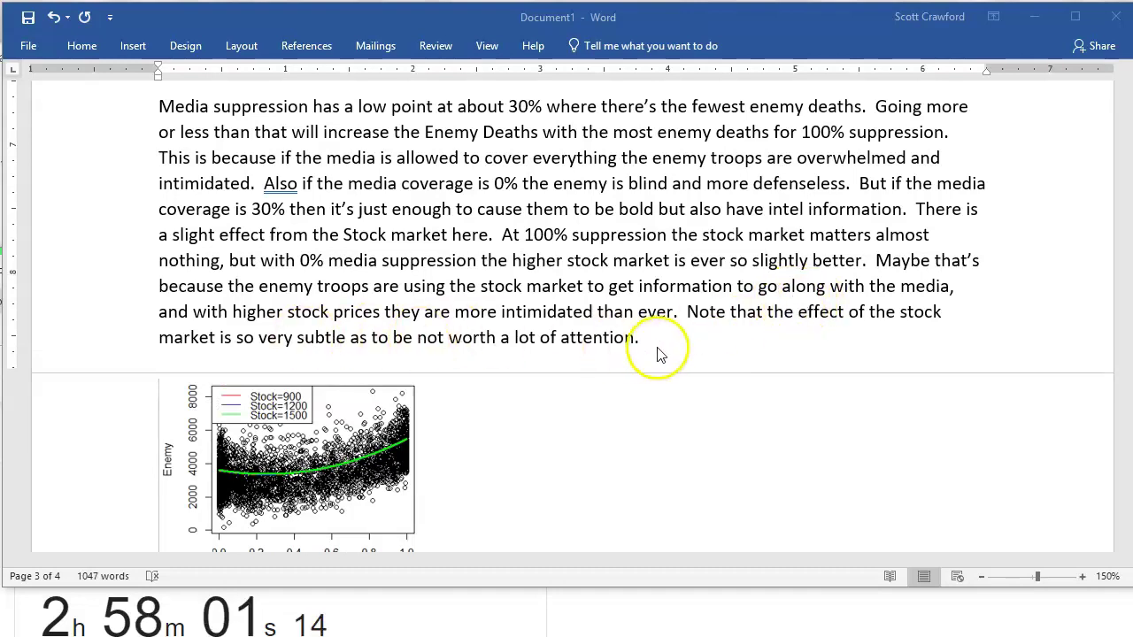
{"action": "left_click", "coordinate": [656, 346]}
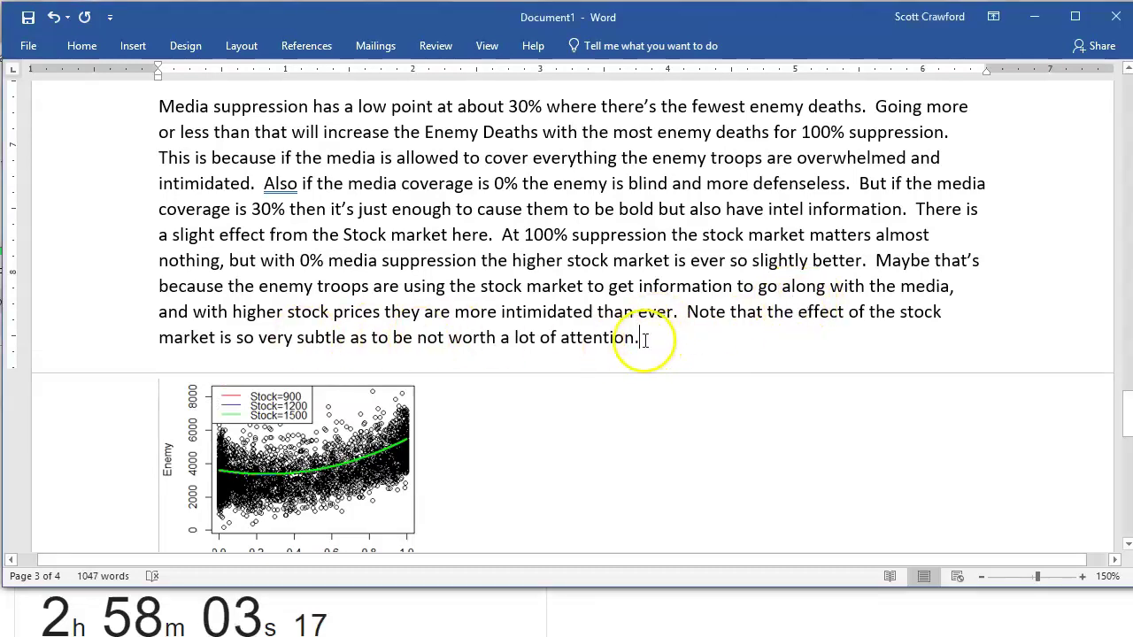
- Switch to RStudio, widen the code area and place the cursor on the stockhat line under "Stock interacts with Media"
{"action": "key", "text": "alt+Tab"}
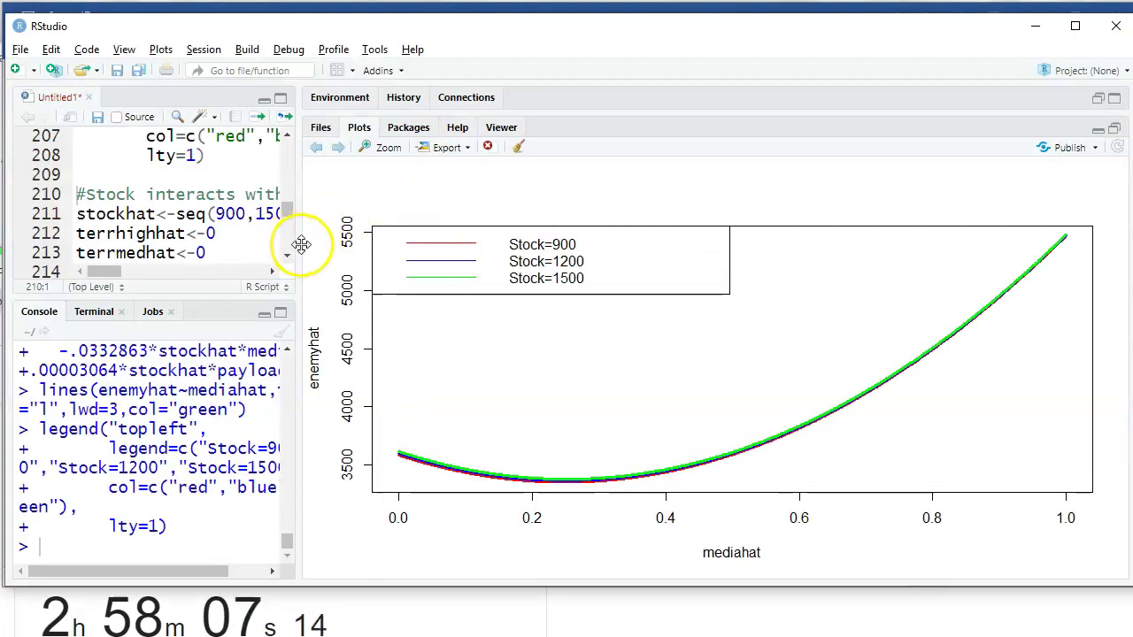
{"action": "left_click_drag", "start_coordinate": [299, 245], "coordinate": [842, 236]}
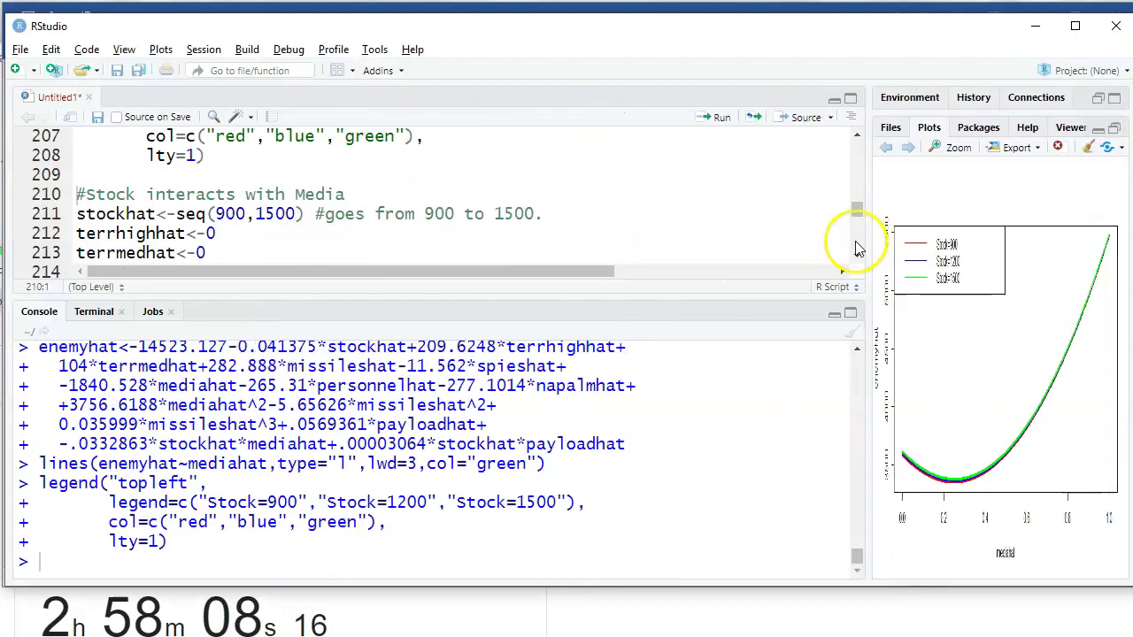
{"action": "left_click", "coordinate": [350, 216]}
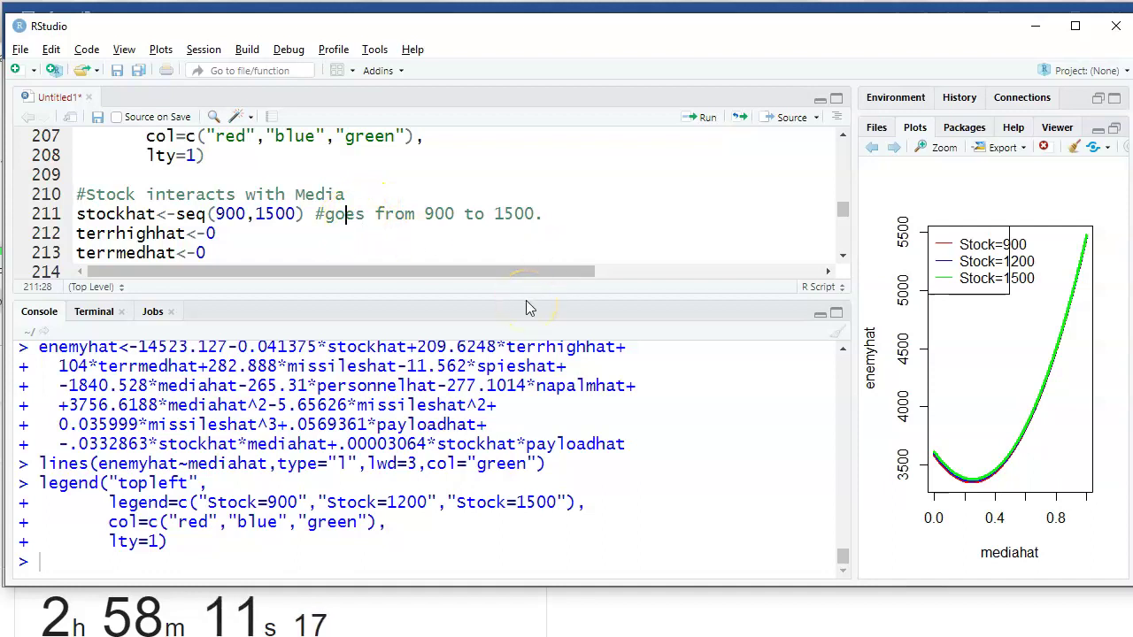
- Run the code block with mediahat at 0 to plot enemyhat against stockhat as a red line
{"action": "key", "text": "ctrl+Return"}
{"action": "key", "text": "ctrl+Return"}
{"action": "key", "text": "ctrl+Return"}
{"action": "key", "text": "ctrl+Return"}
{"action": "key", "text": "ctrl+Return"}
{"action": "key", "text": "ctrl+Return"}
{"action": "key", "text": "ctrl+Return"}
{"action": "key", "text": "ctrl+Return"}
{"action": "key", "text": "ctrl+Return"}
{"action": "key", "text": "ctrl+Return"}
{"action": "key", "text": "ctrl+Return"}
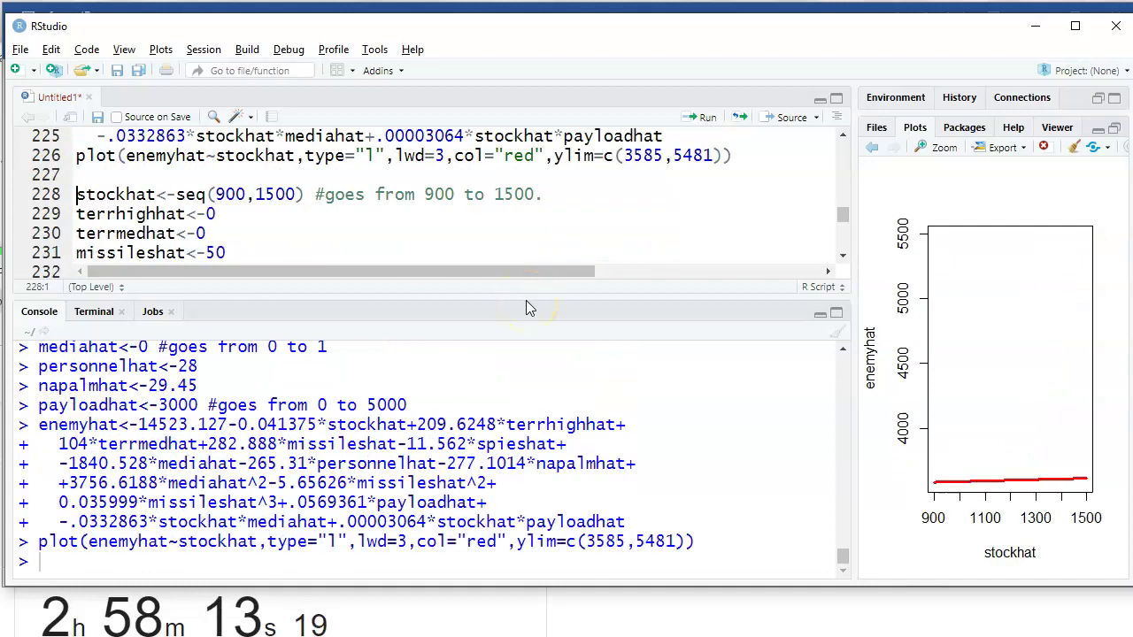
- Run the code block with mediahat at .5 to add the blue medium media line to the stockhat plot
{"action": "key", "text": "ctrl+Return"}
{"action": "key", "text": "ctrl+Return"}
{"action": "key", "text": "ctrl+Return"}
{"action": "key", "text": "ctrl+Return"}
{"action": "key", "text": "ctrl+Return"}
{"action": "key", "text": "ctrl+Return"}
{"action": "key", "text": "ctrl+Return"}
{"action": "key", "text": "ctrl+Return"}
{"action": "key", "text": "ctrl+Return"}
{"action": "key", "text": "ctrl+Return"}
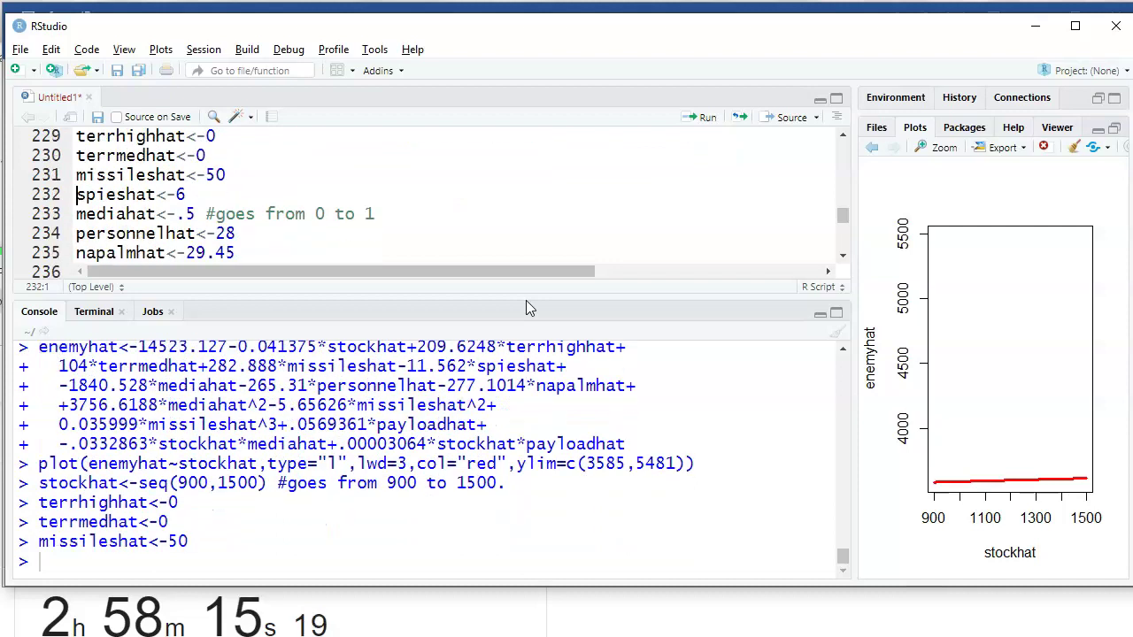
{"action": "key", "text": "ctrl+Return"}
{"action": "key", "text": "ctrl+Return"}
{"action": "key", "text": "ctrl+Return"}
{"action": "key", "text": "ctrl+Return"}
{"action": "key", "text": "ctrl+Return"}
{"action": "key", "text": "ctrl+Return"}
- Run the code block with mediahat at 1 to add the green line and the Low, Medium and High Media legend
{"action": "key", "text": "ctrl+Return"}
{"action": "key", "text": "ctrl+Return"}
{"action": "key", "text": "ctrl+Return"}
{"action": "key", "text": "ctrl+Return"}
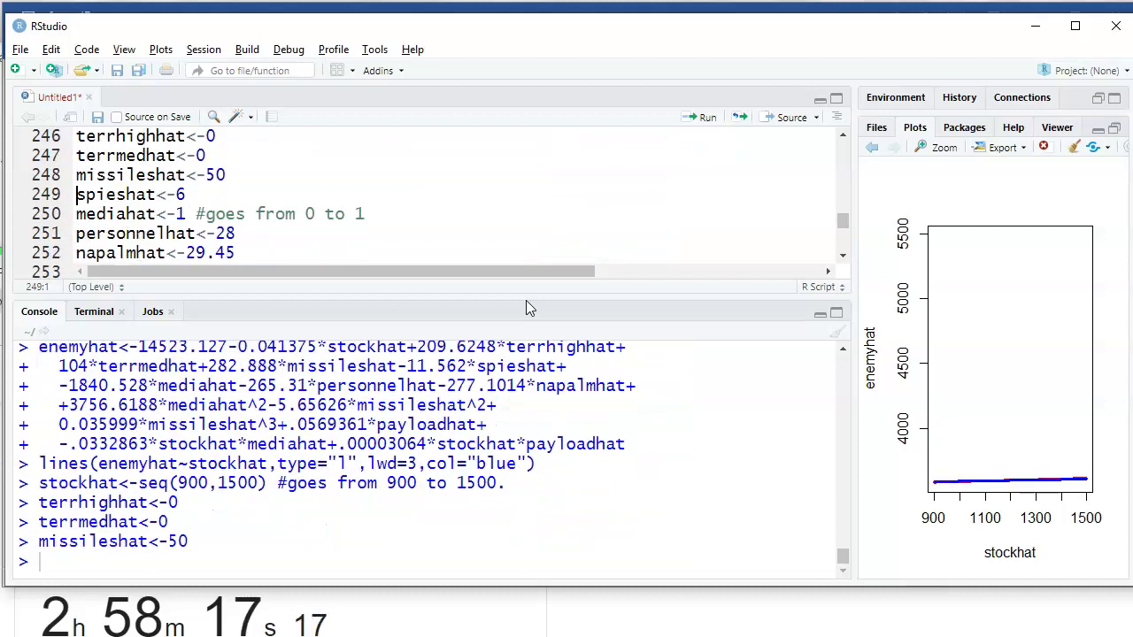
{"action": "key", "text": "ctrl+Return"}
{"action": "key", "text": "ctrl+Return"}
{"action": "key", "text": "ctrl+Return"}
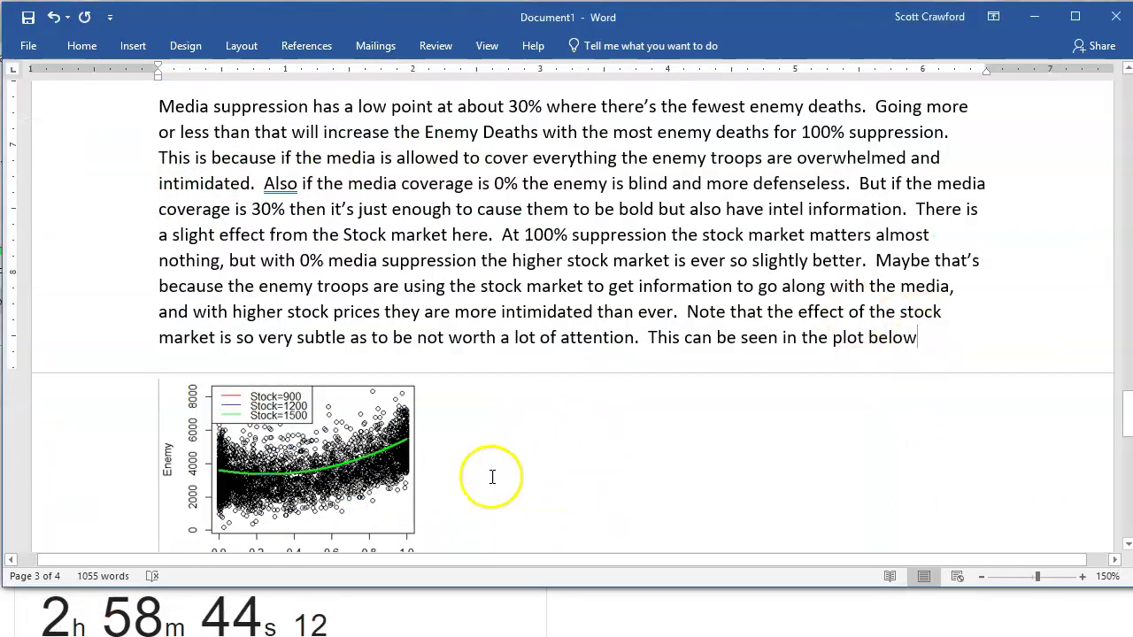
- Paste the stockhat plot on a new line below the media suppression plot in Word and shrink it to about 1.25 inches wide
{"action": "left_click", "coordinate": [490, 470]}
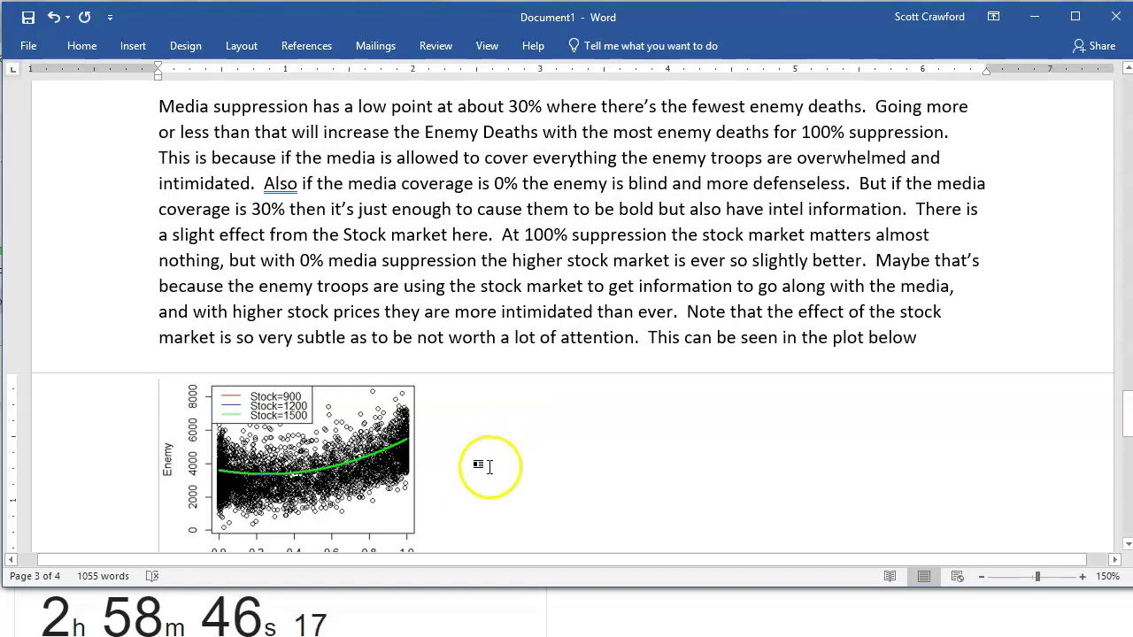
{"action": "key", "text": "Return"}
{"action": "key", "text": "ctrl+v"}
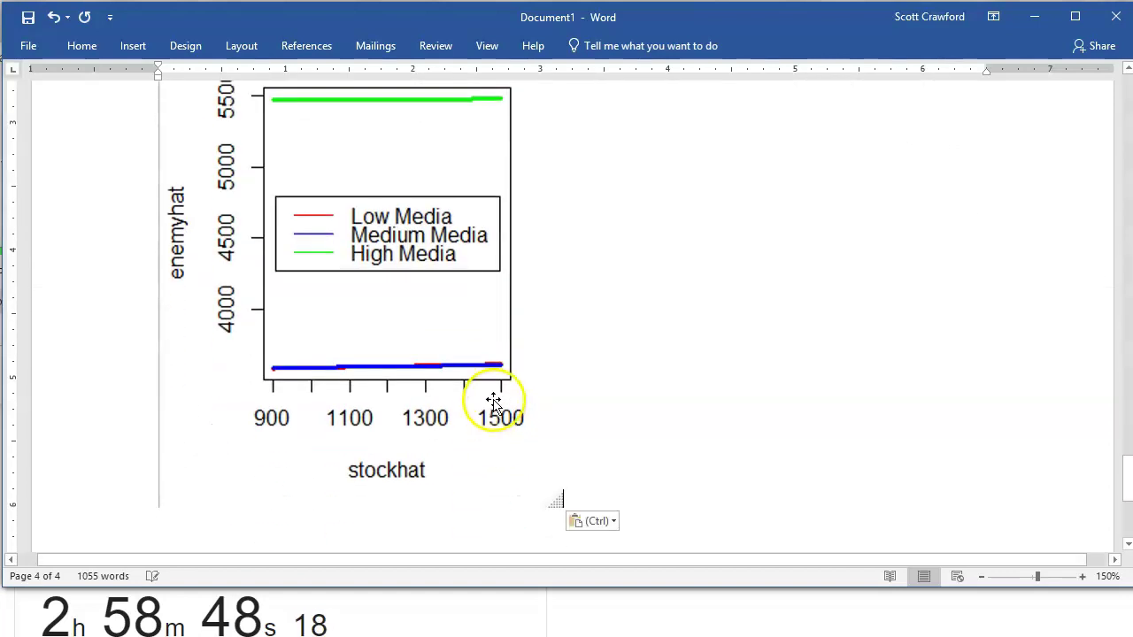
{"action": "left_click", "coordinate": [435, 369]}
{"action": "left_click_drag", "start_coordinate": [561, 506], "coordinate": [316, 127]}
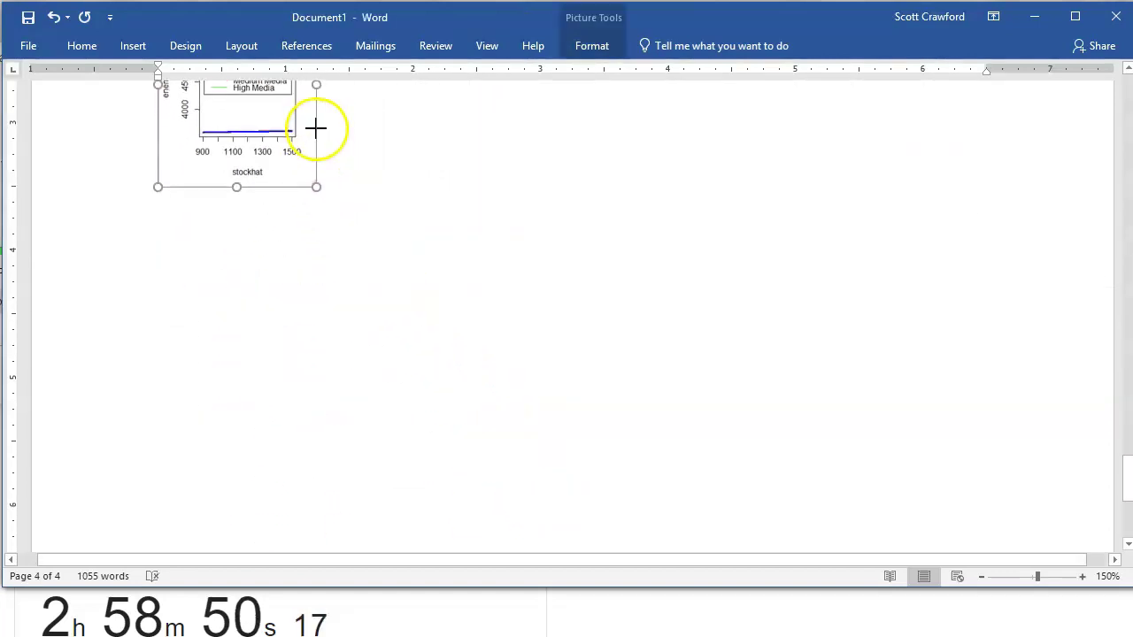
{"action": "scroll", "coordinate": [397, 334], "scroll_direction": "up", "scroll_amount": 3}
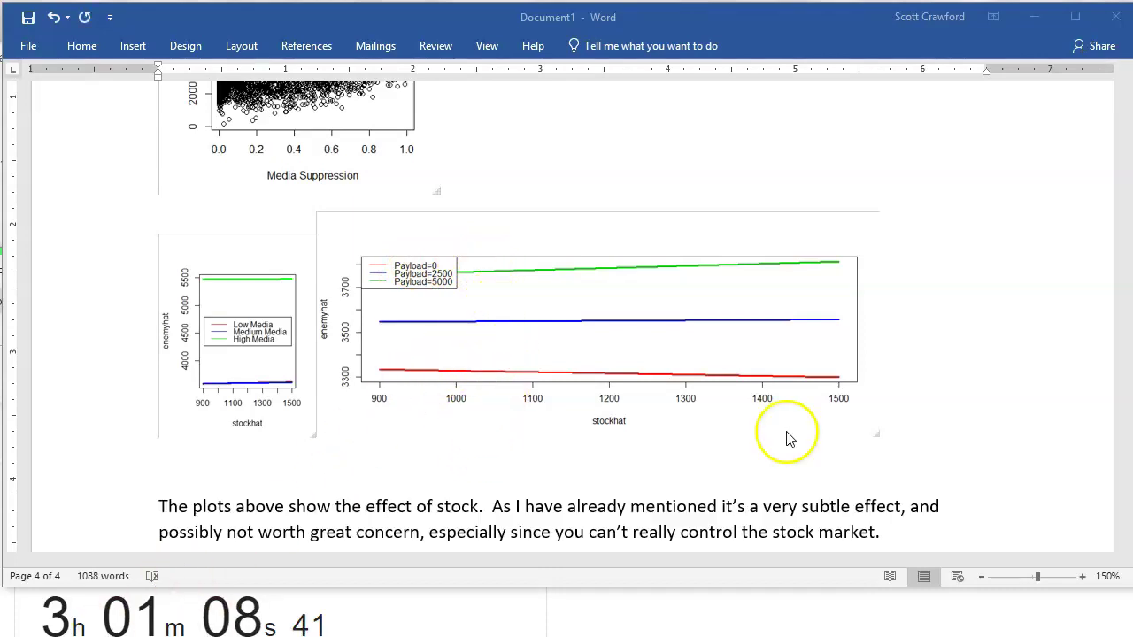
- Append to the stock effect paragraph: "When media suppression is high the effect of stock is slightly diminished."
{"action": "scroll", "coordinate": [797, 432], "scroll_direction": "down", "scroll_amount": 1}
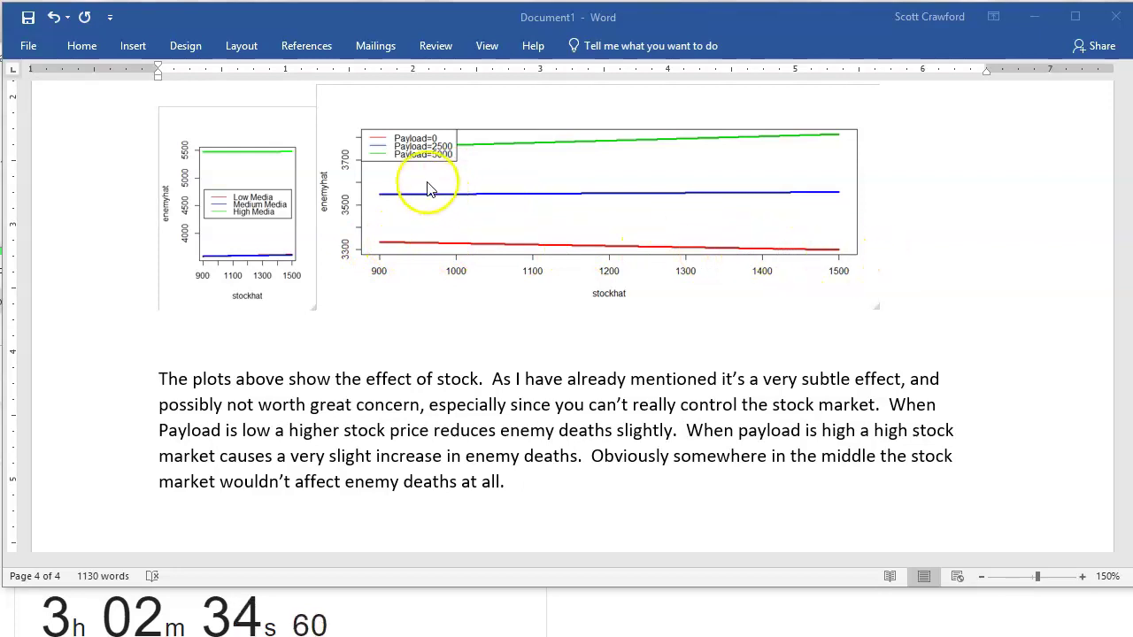
{"action": "left_click", "coordinate": [604, 483]}
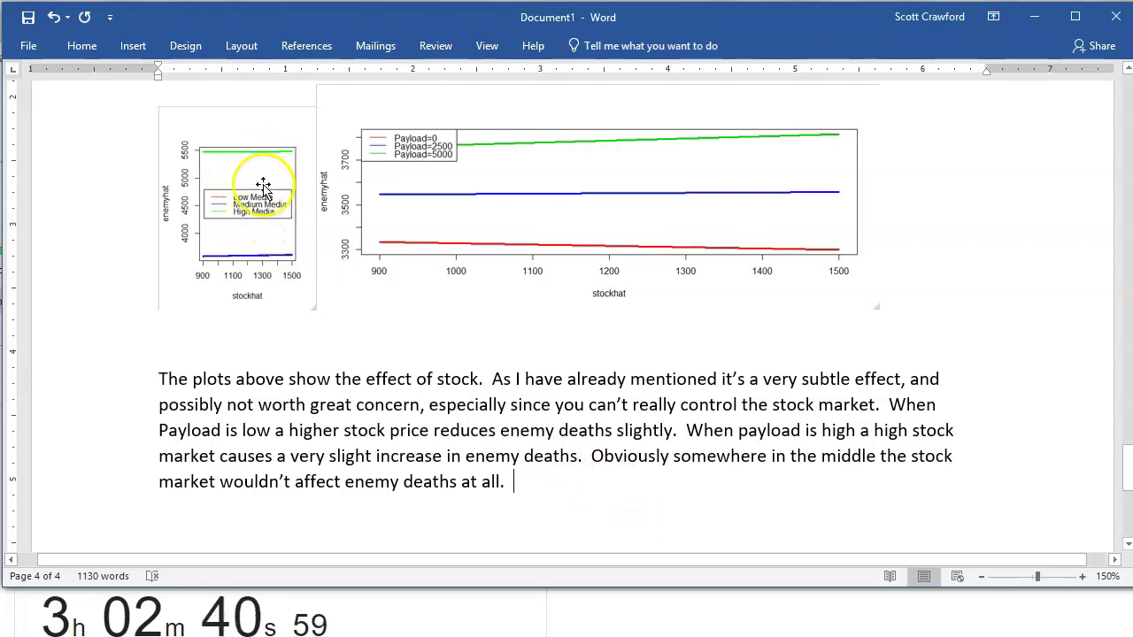
{"action": "type", "text": "When media suppression is high the effect of stock is slightly diminished."}
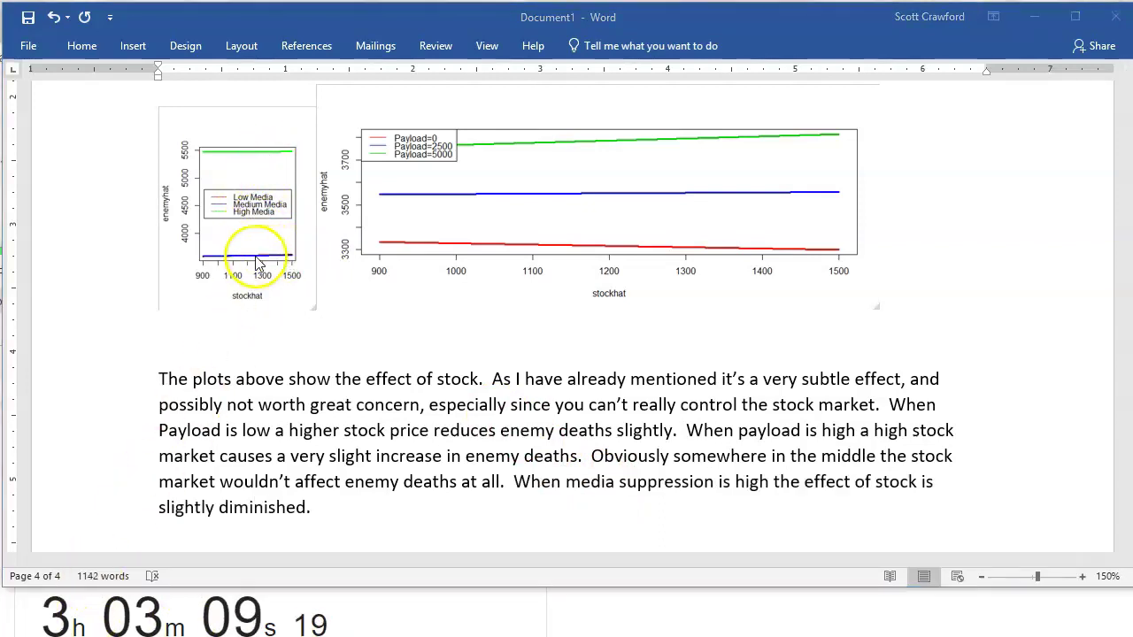